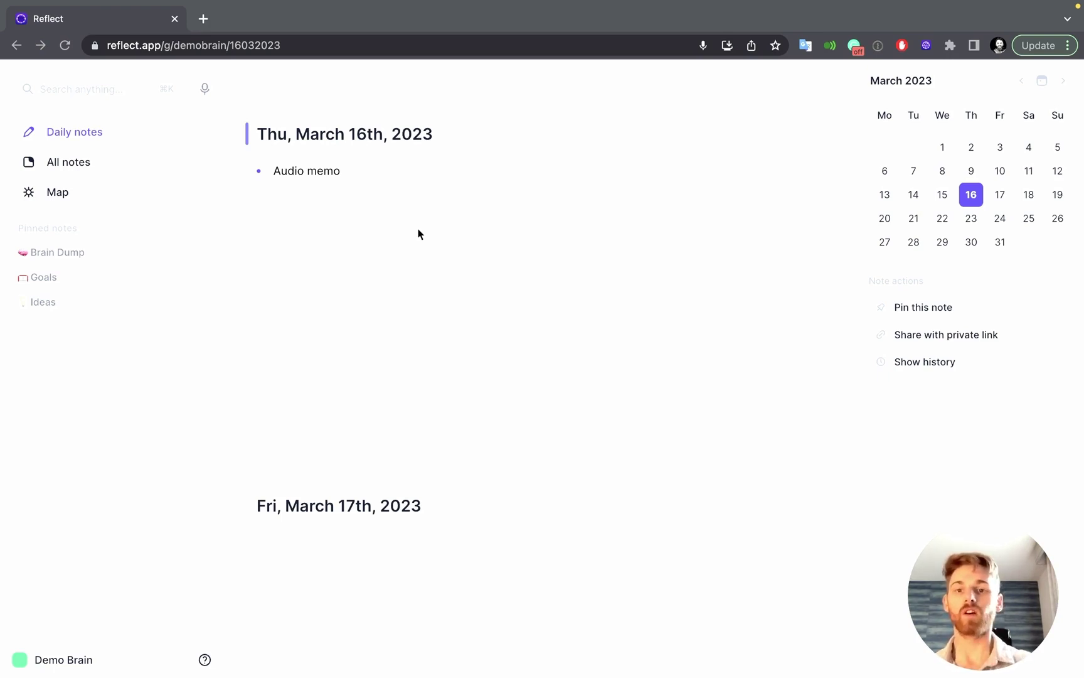
Expand the Audio memo entry to review its transcript, then collapse it again
click(258, 174)
click(259, 173)
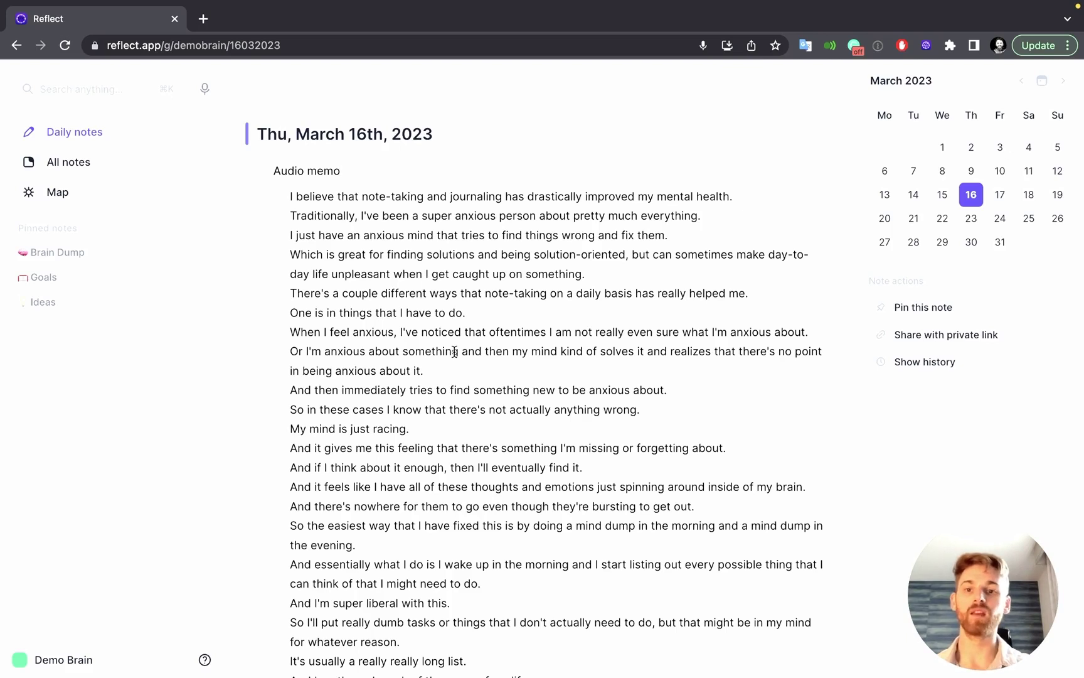
click(254, 175)
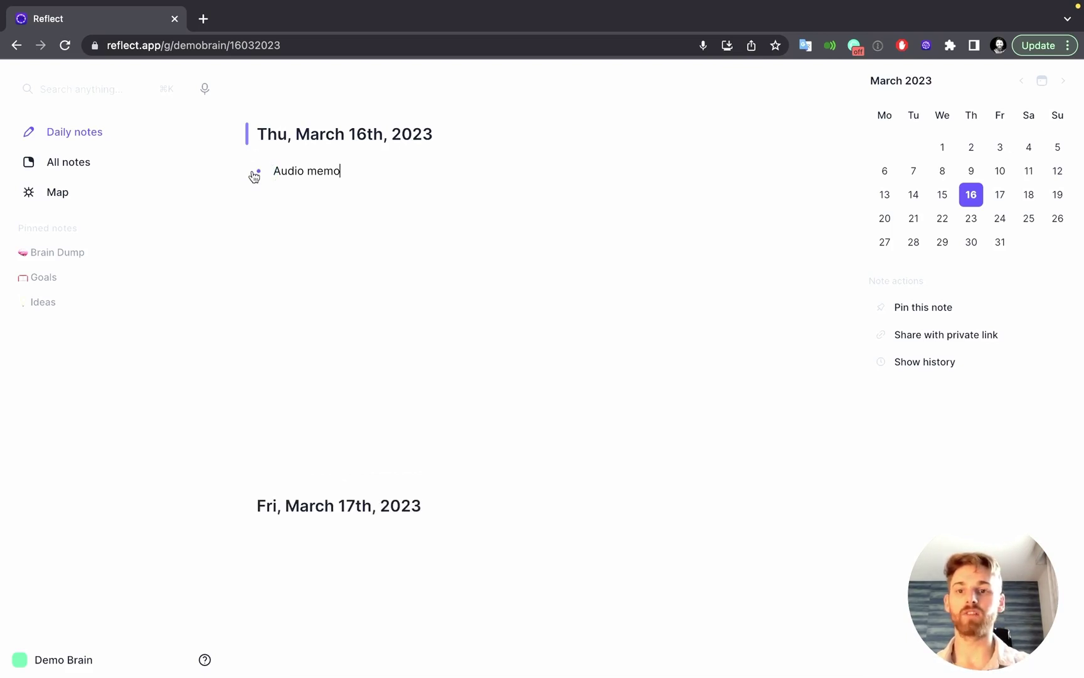
Record a short voice memo and send it for transcription into the note
click(203, 88)
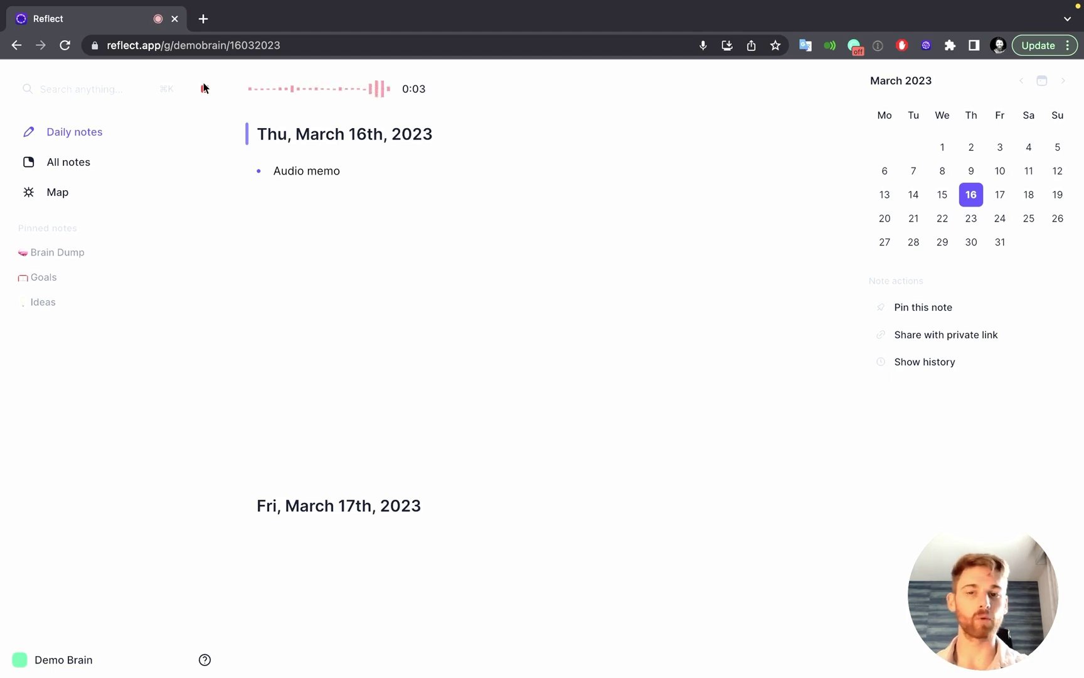
click(204, 84)
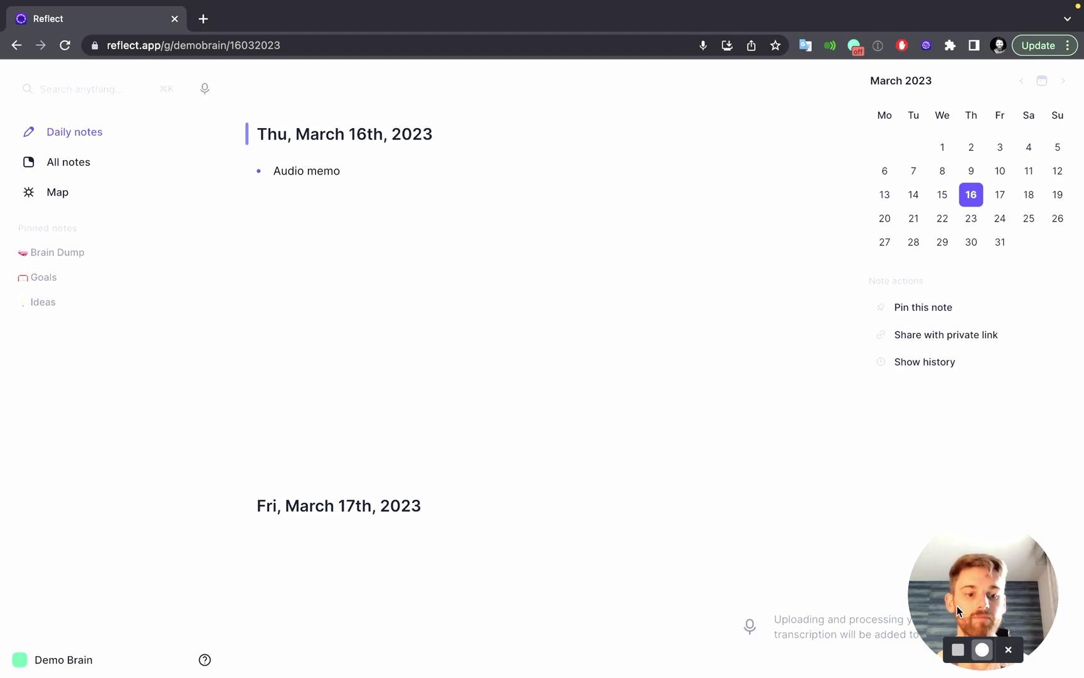
drag(969, 573, 962, 504)
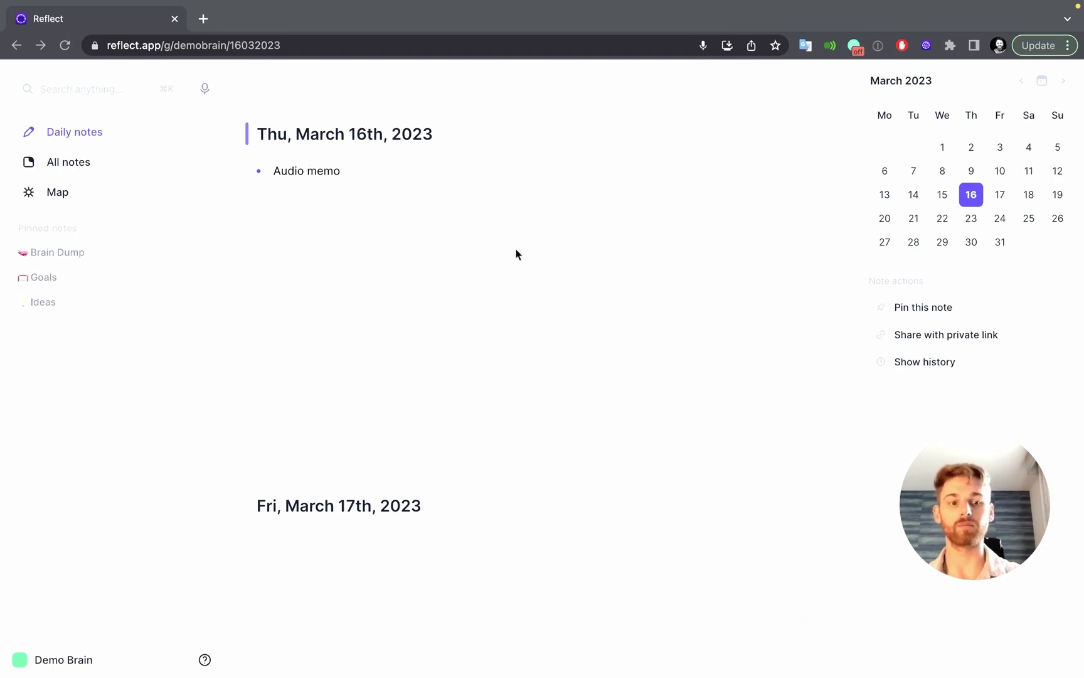
drag(947, 504, 957, 595)
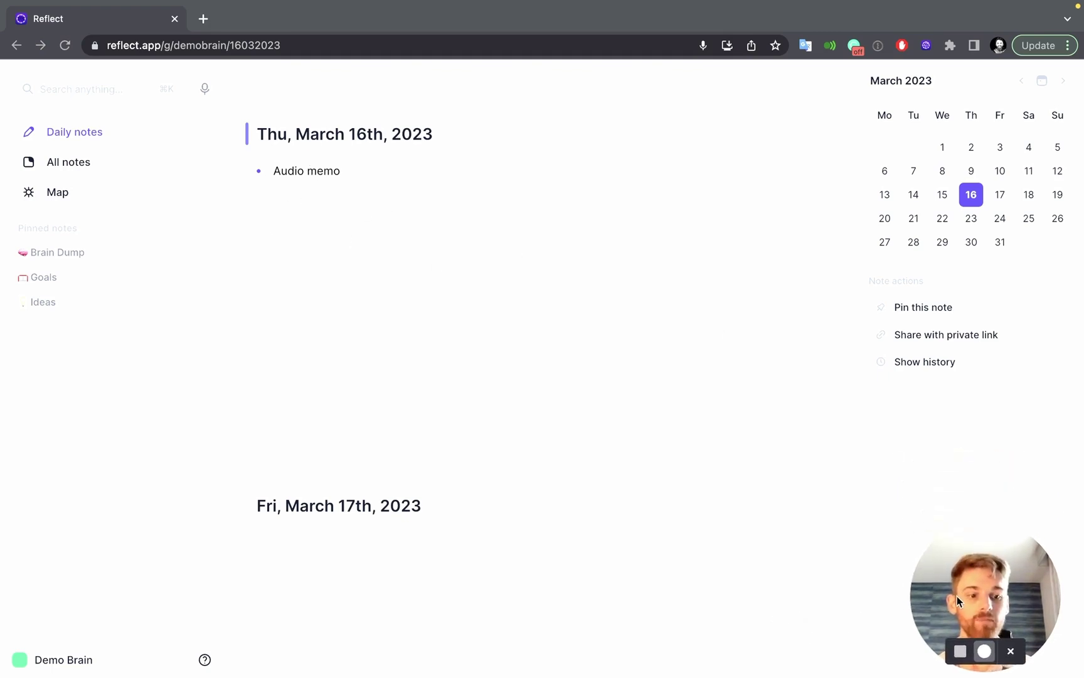
Expand the Audio memo transcript to reveal the new Audio memos transcription below it
click(258, 172)
click(259, 173)
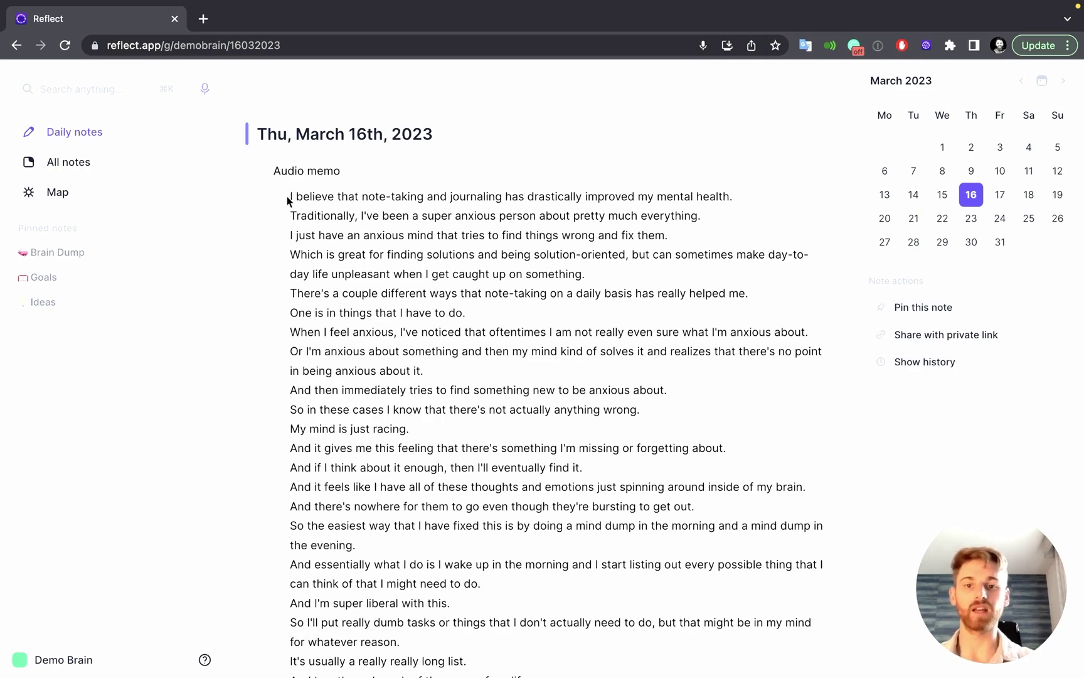
click(258, 176)
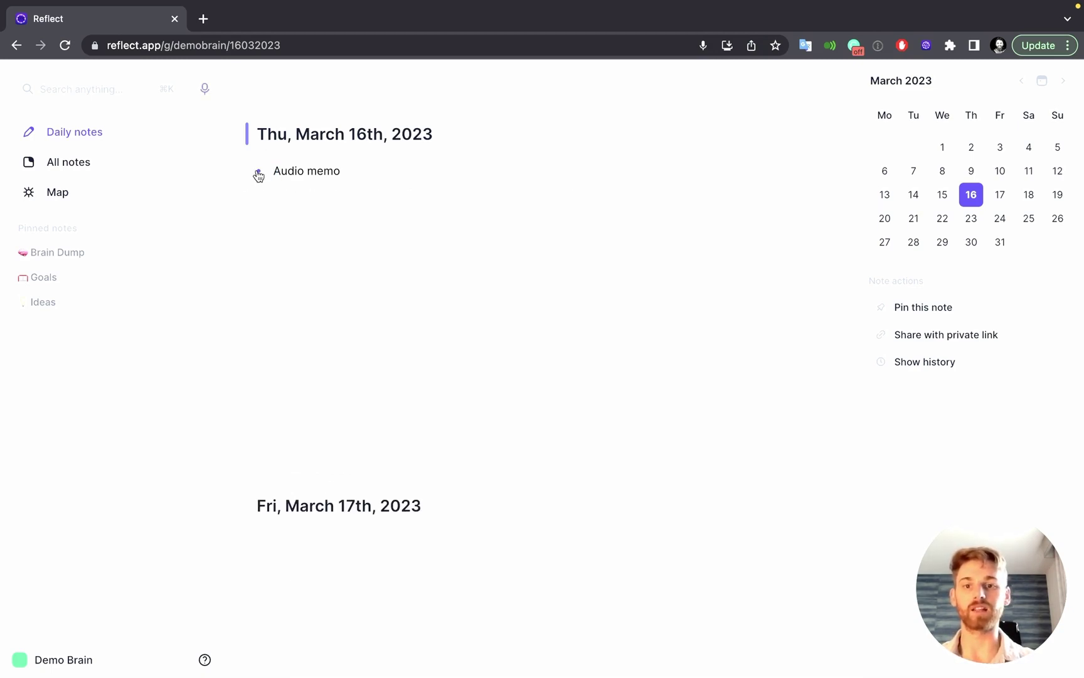
click(259, 175)
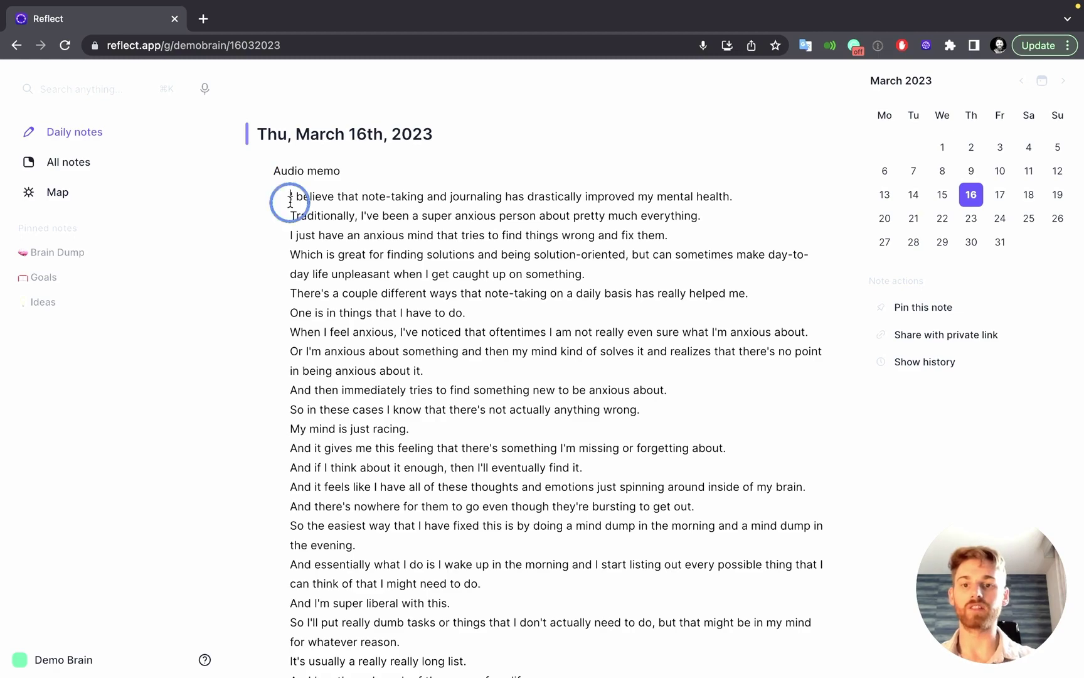
scroll(476, 634, down, 5)
scroll(501, 666, down, 5)
scroll(502, 674, down, 2)
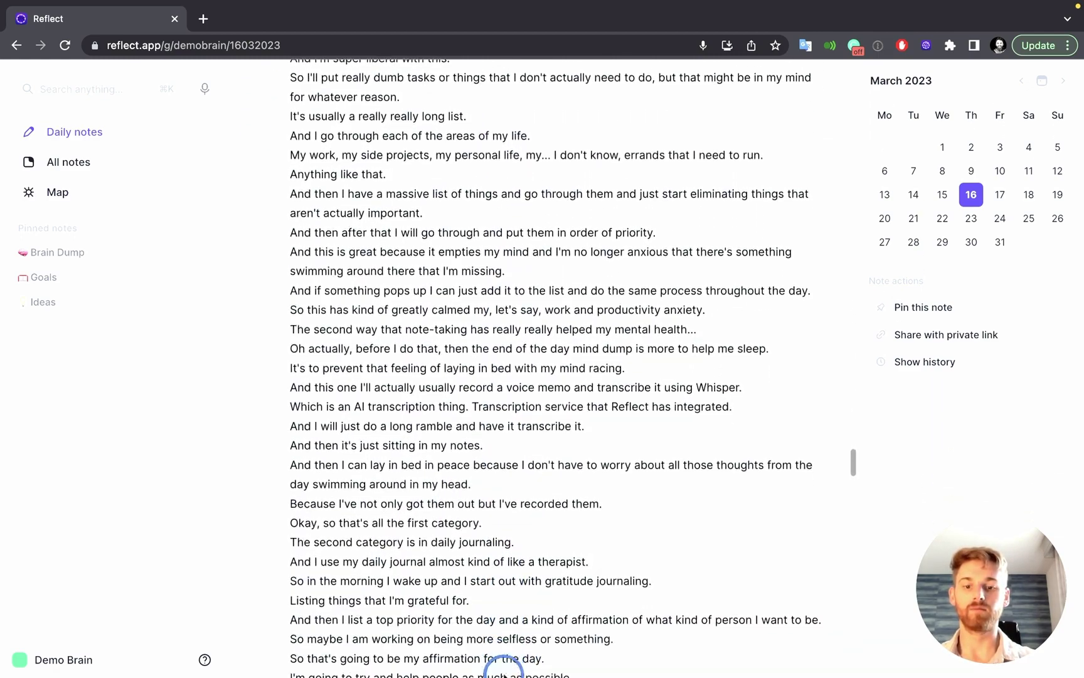
scroll(502, 674, down, 2)
scroll(503, 673, down, 1)
scroll(504, 673, down, 2)
scroll(504, 674, down, 2)
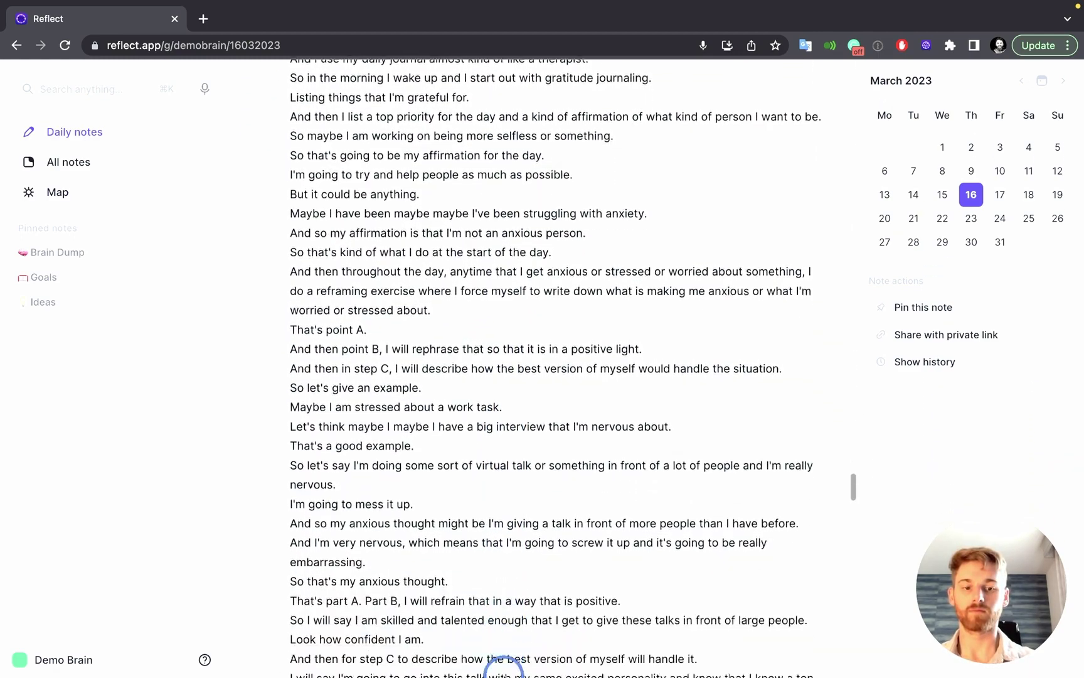
scroll(502, 666, down, 2)
scroll(501, 666, down, 2)
scroll(498, 634, down, 2)
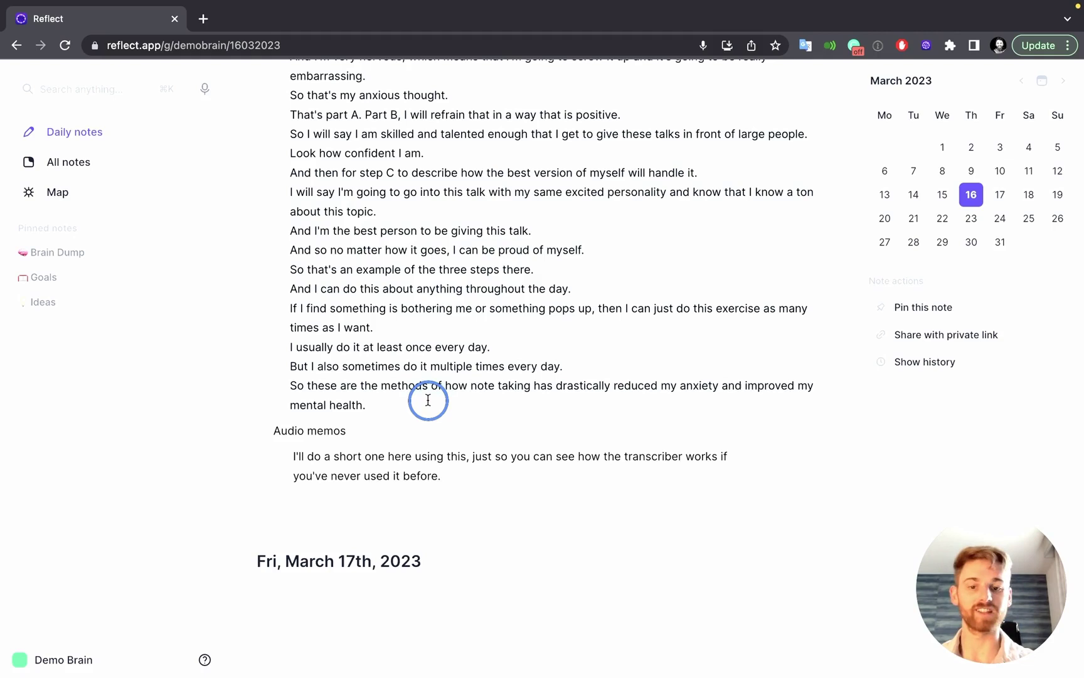
Run 'Generate an outline for an article' on the selected transcript via Edit with AI
click(427, 400)
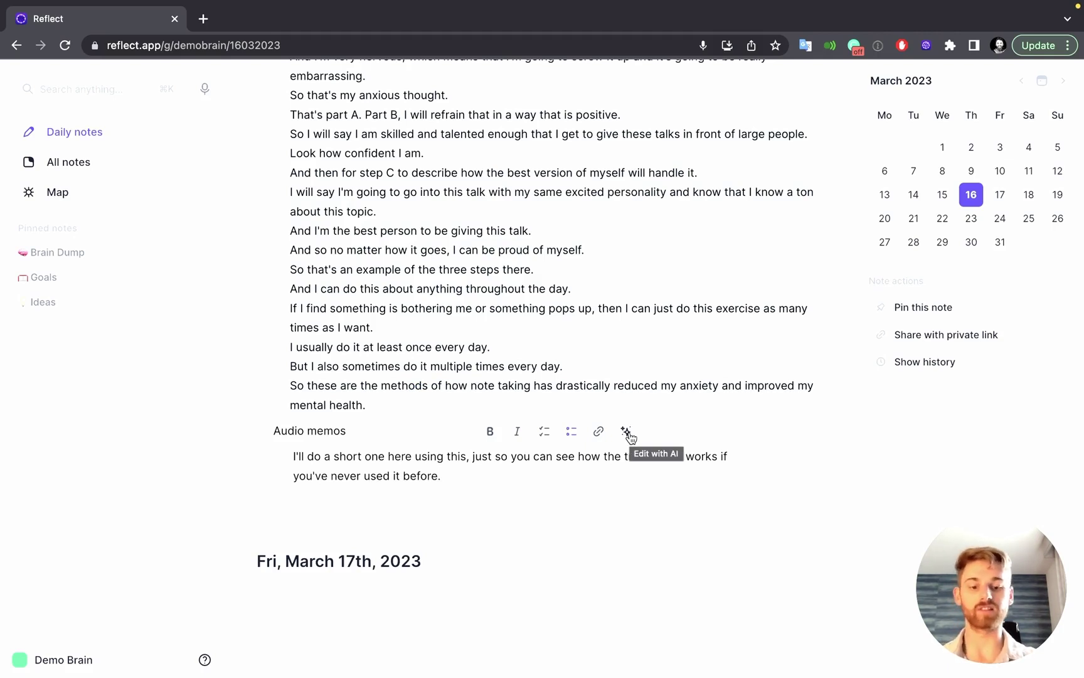
click(627, 434)
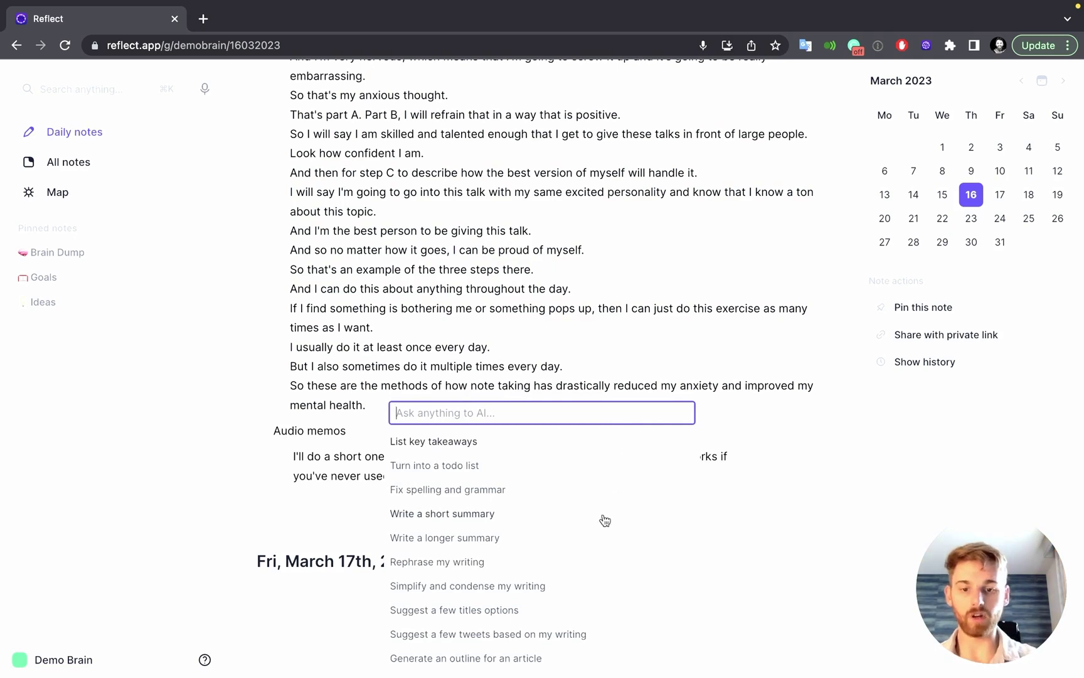
scroll(602, 518, down, 1)
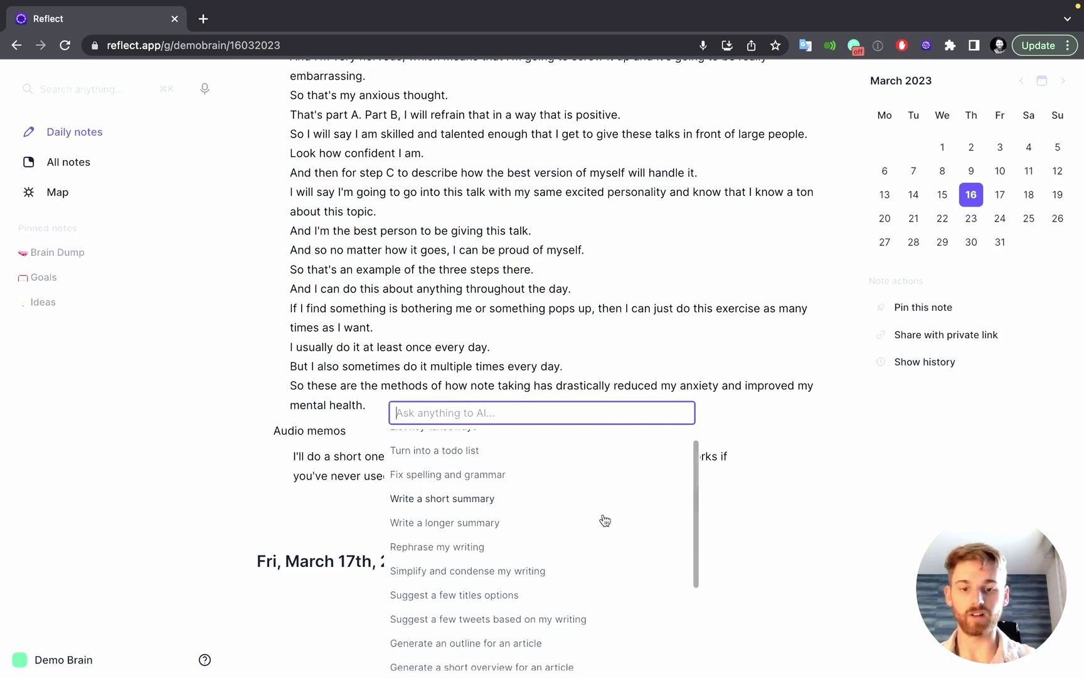
scroll(602, 518, up, 1)
text(artic)
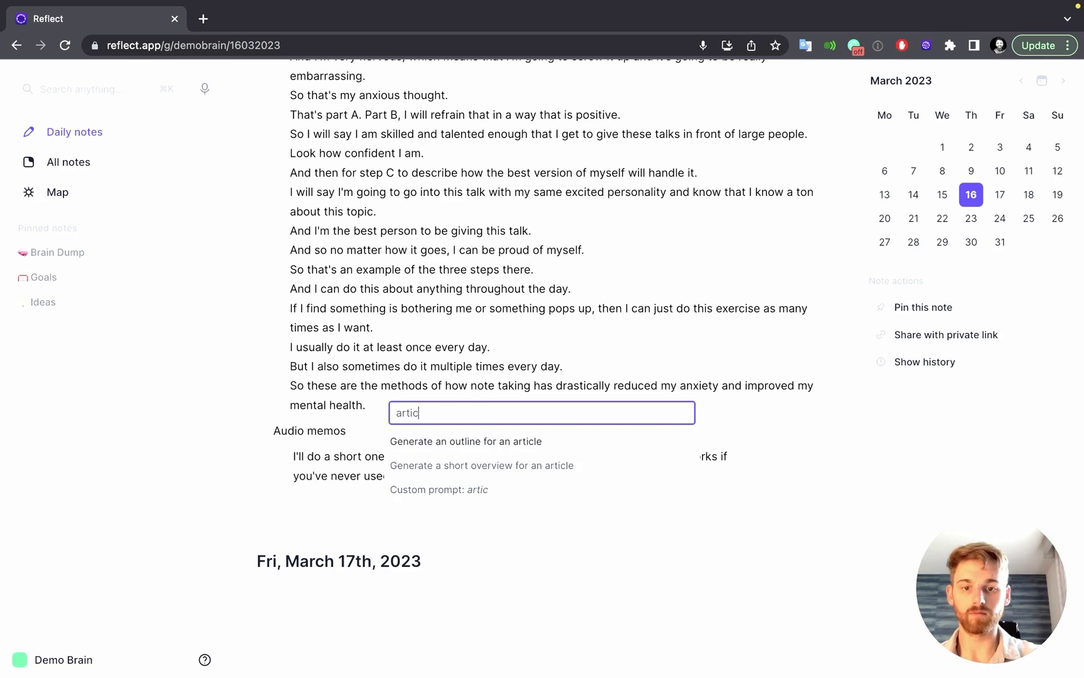
click(548, 449)
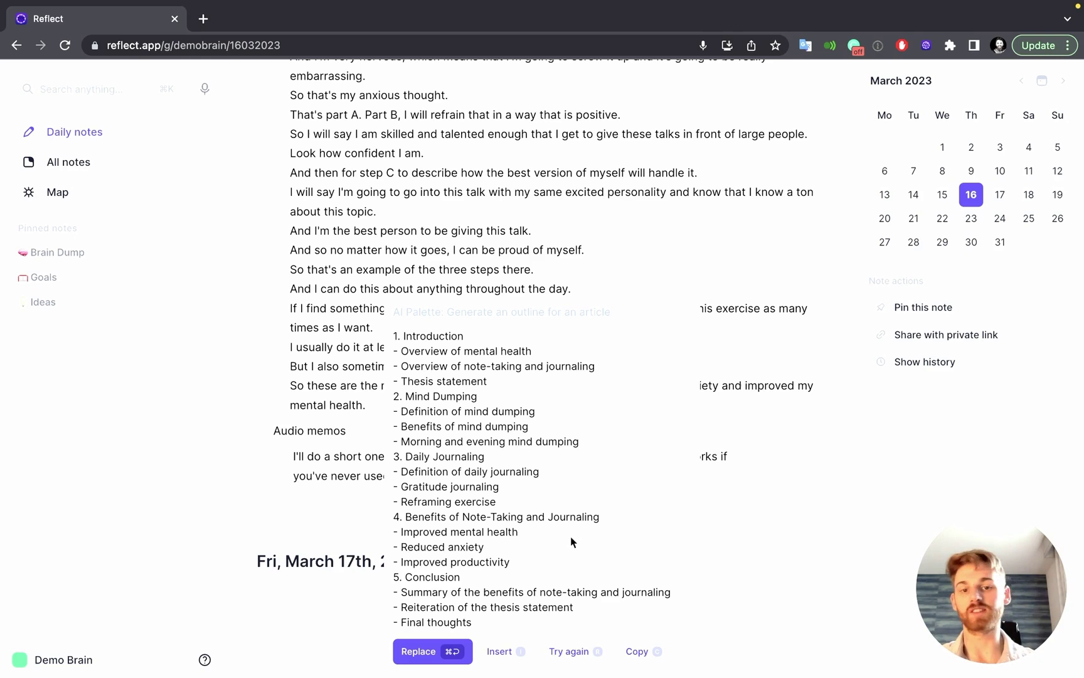
Replace the transcript with the five-section outline and return to the March 16th note
click(433, 651)
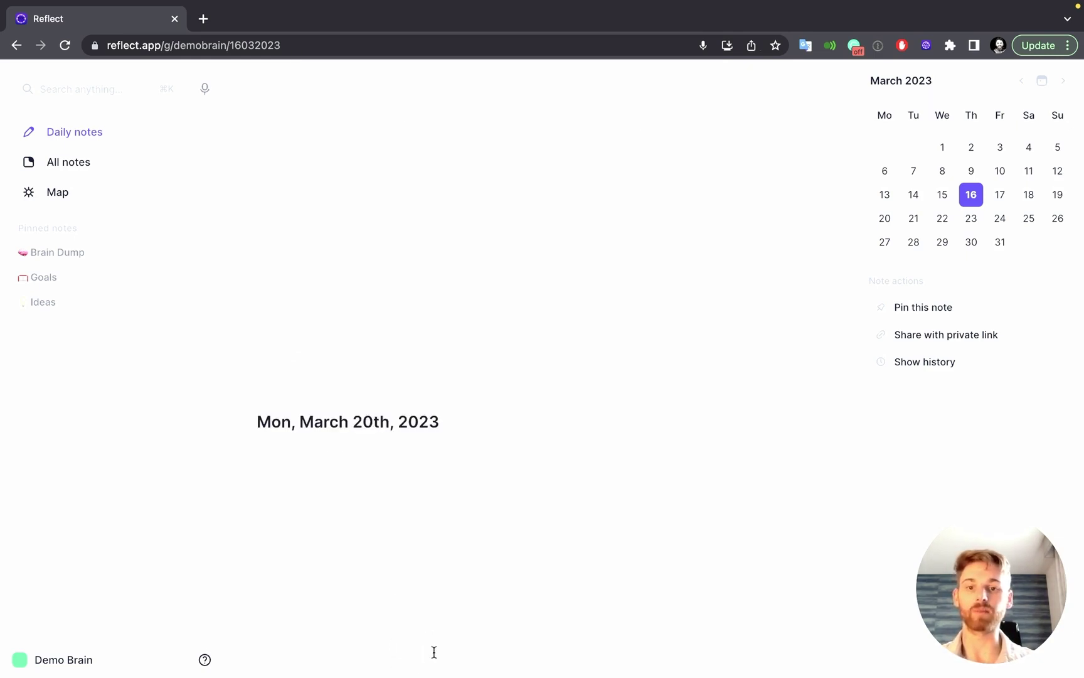
scroll(384, 355, up, 2)
scroll(384, 355, up, 2)
scroll(384, 355, up, 3)
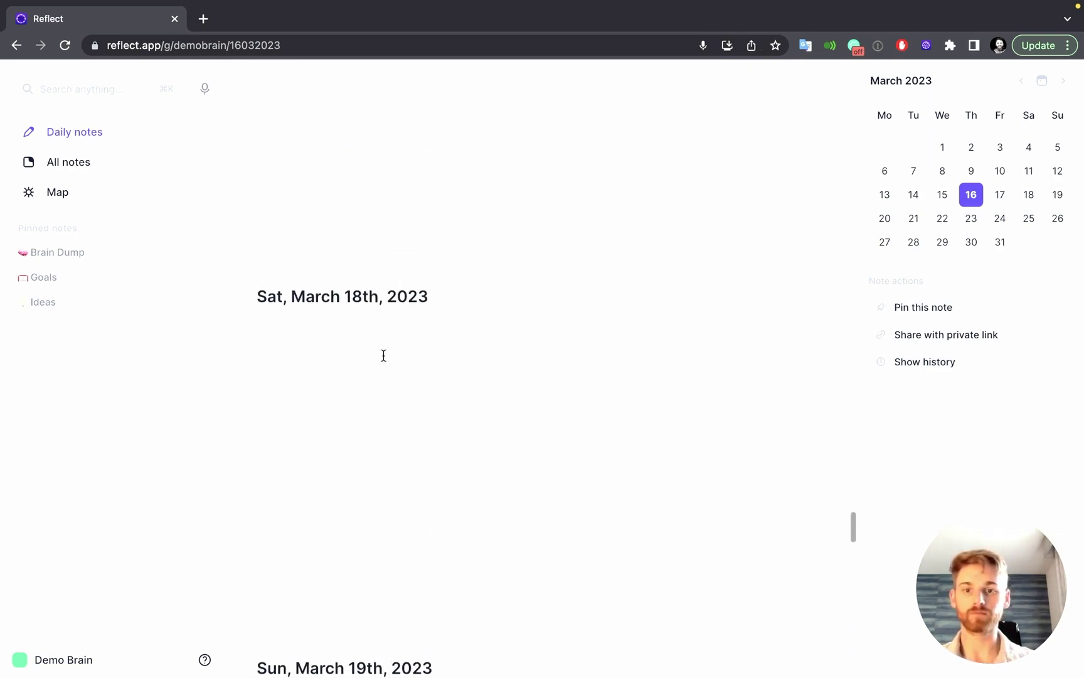
scroll(384, 355, down, 5)
click(973, 194)
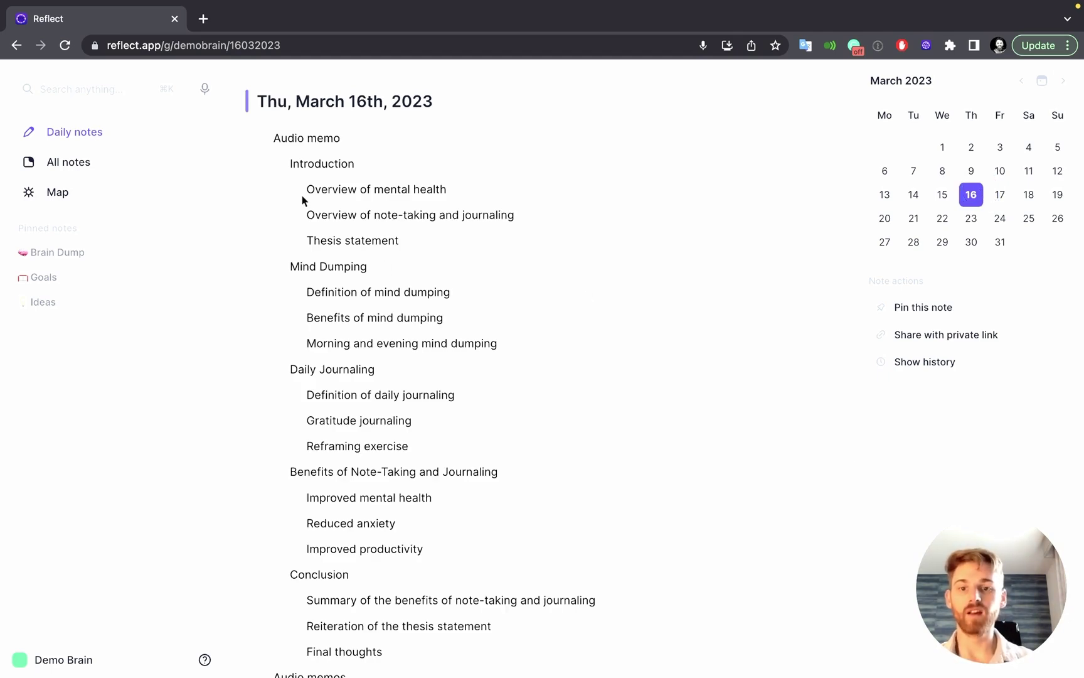
scroll(425, 374, down, 3)
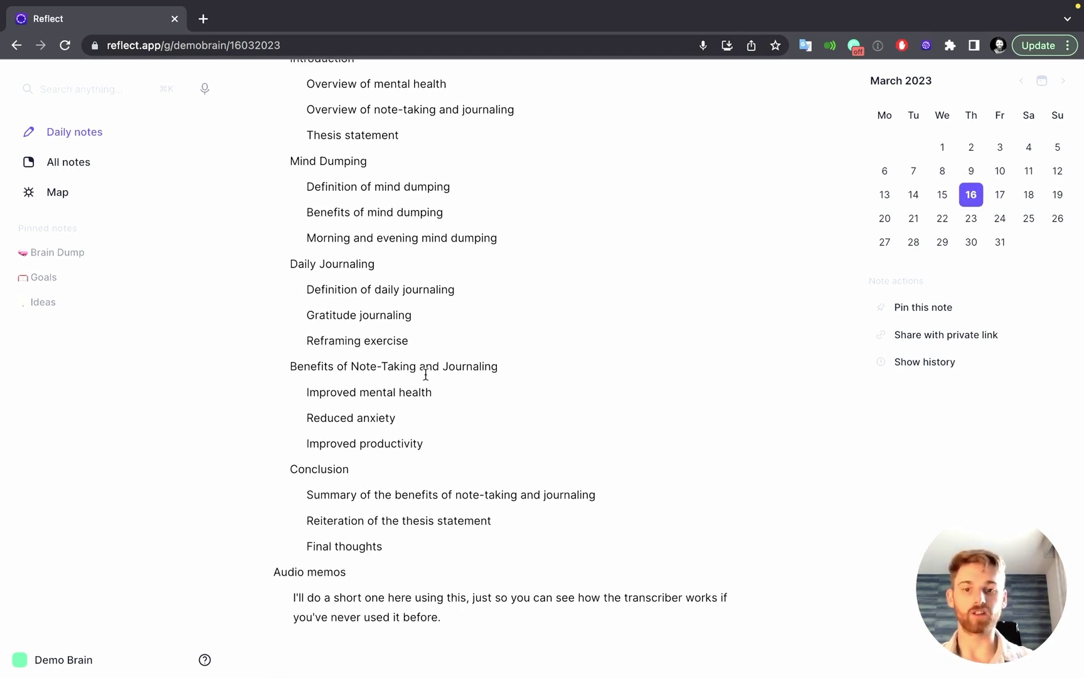
scroll(425, 374, up, 3)
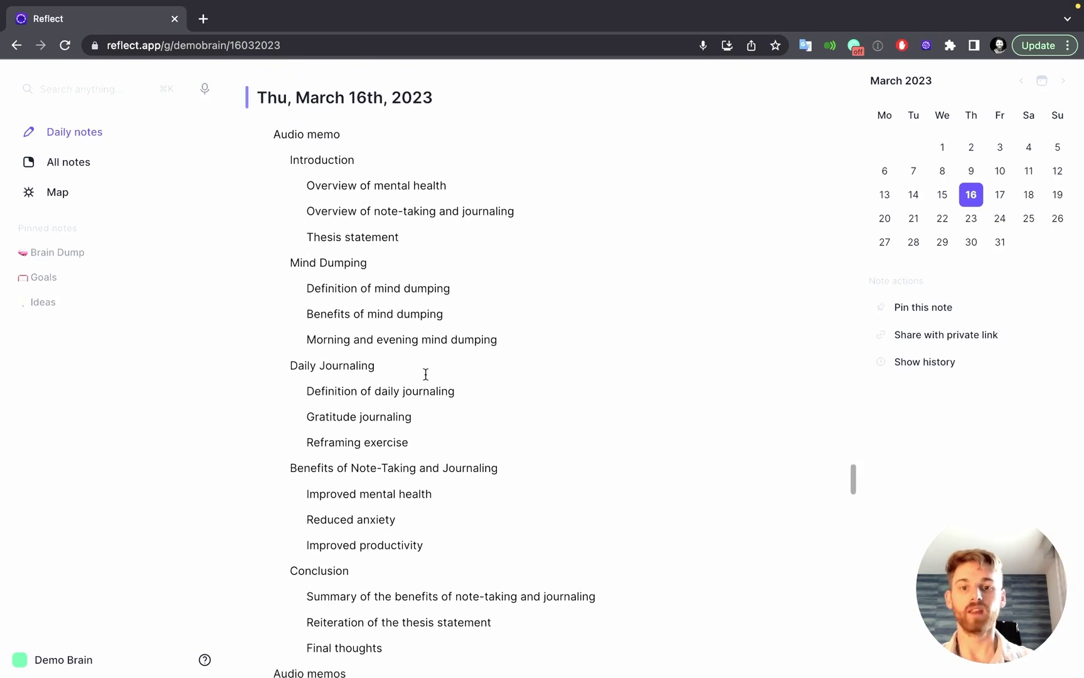
scroll(424, 375, down, 1)
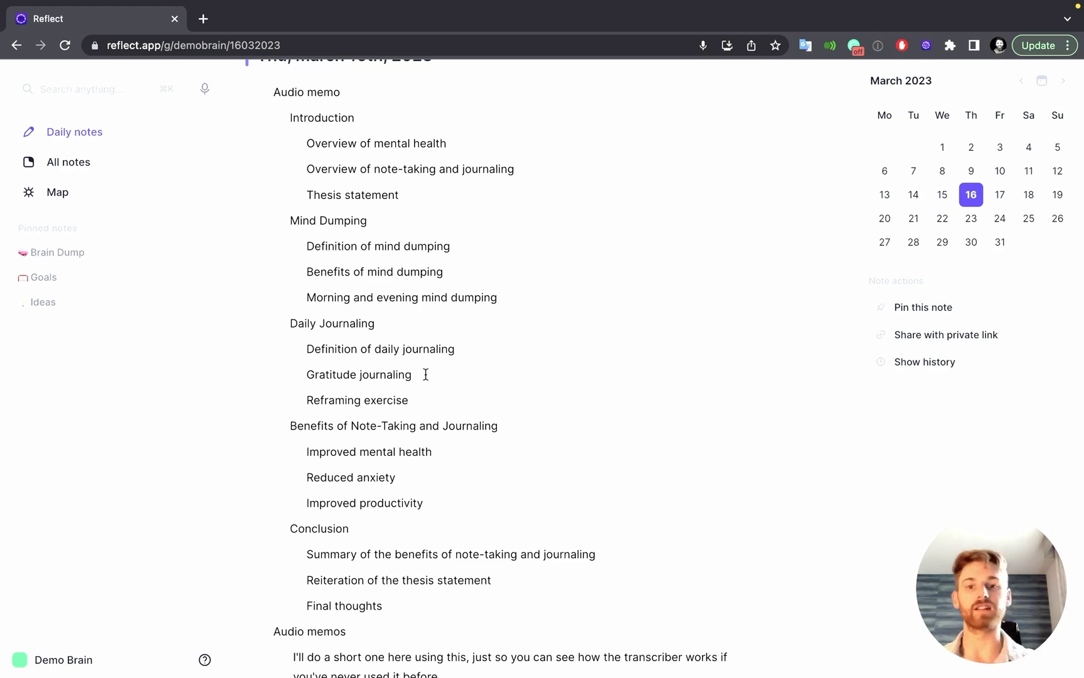
click(332, 127)
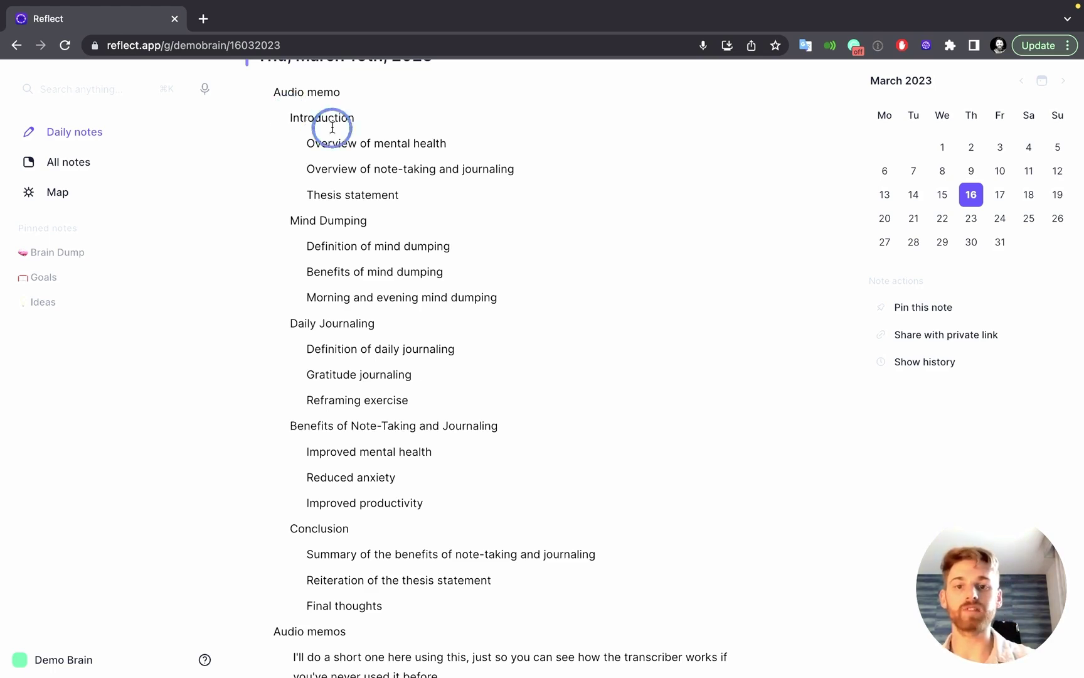
drag(332, 127, 423, 188)
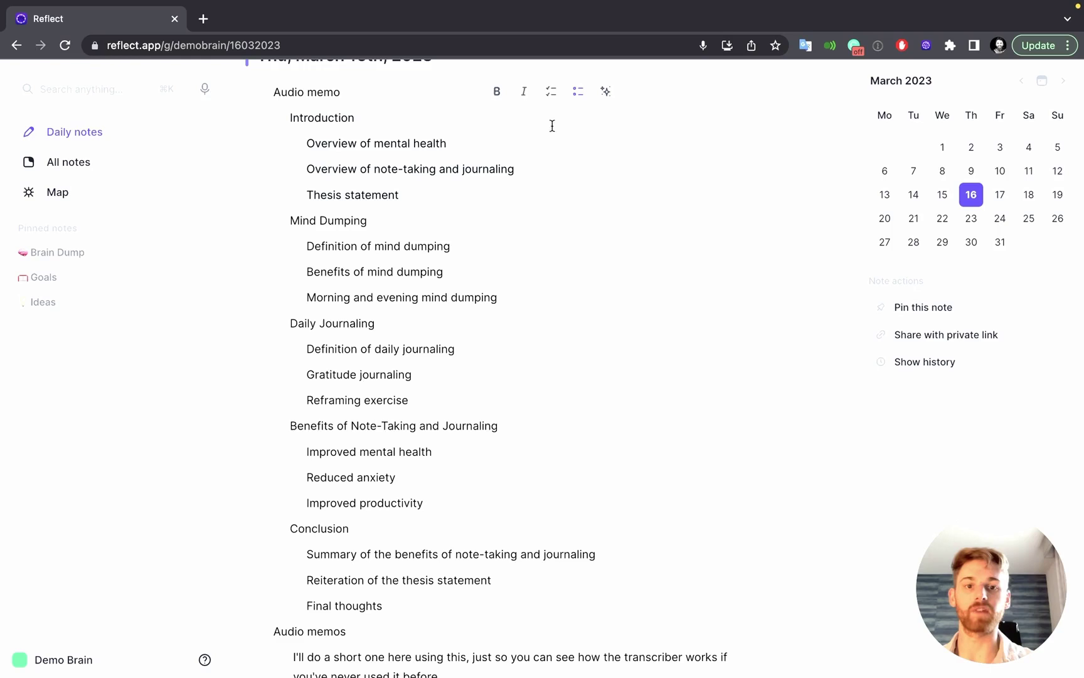
click(603, 92)
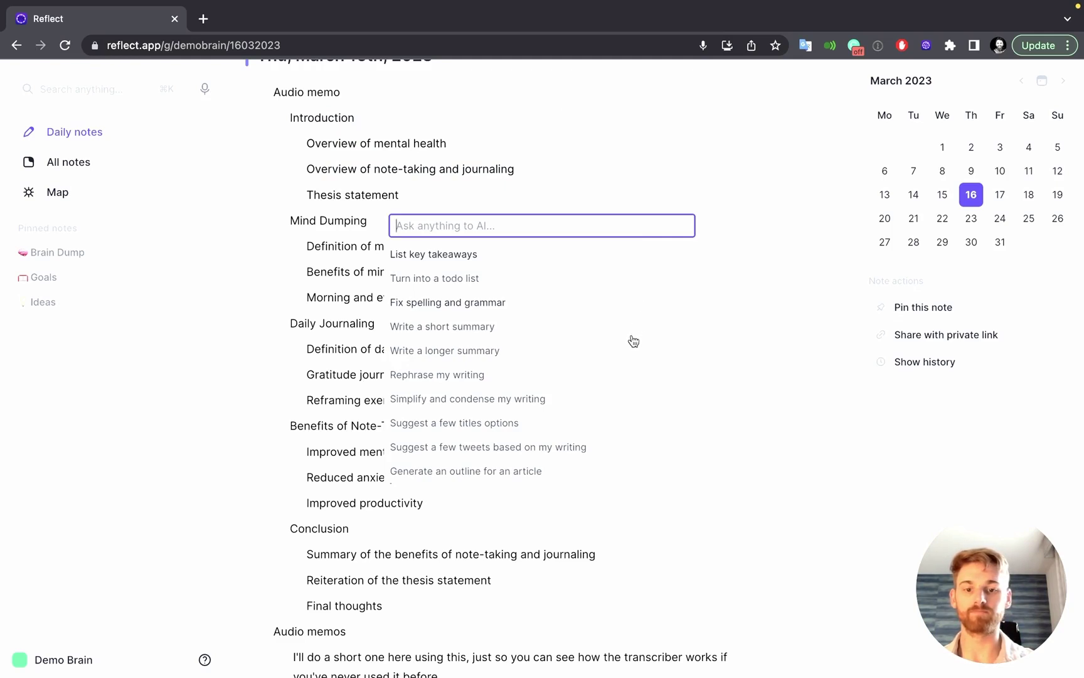
scroll(619, 376, down, 1)
scroll(621, 375, down, 2)
scroll(622, 374, down, 1)
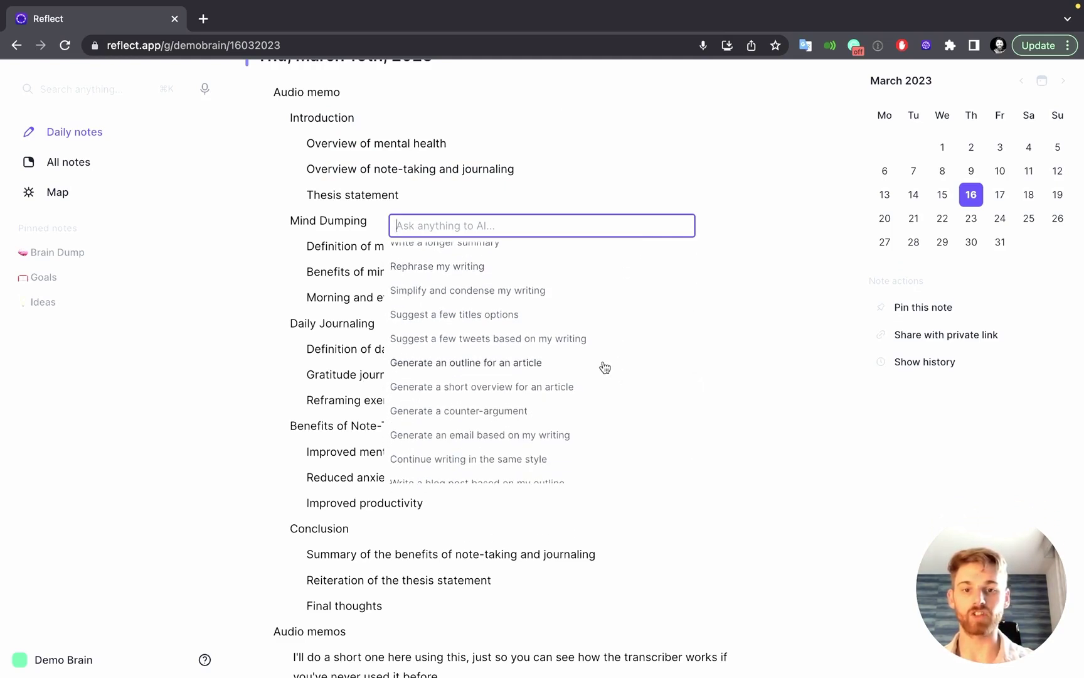
click(579, 342)
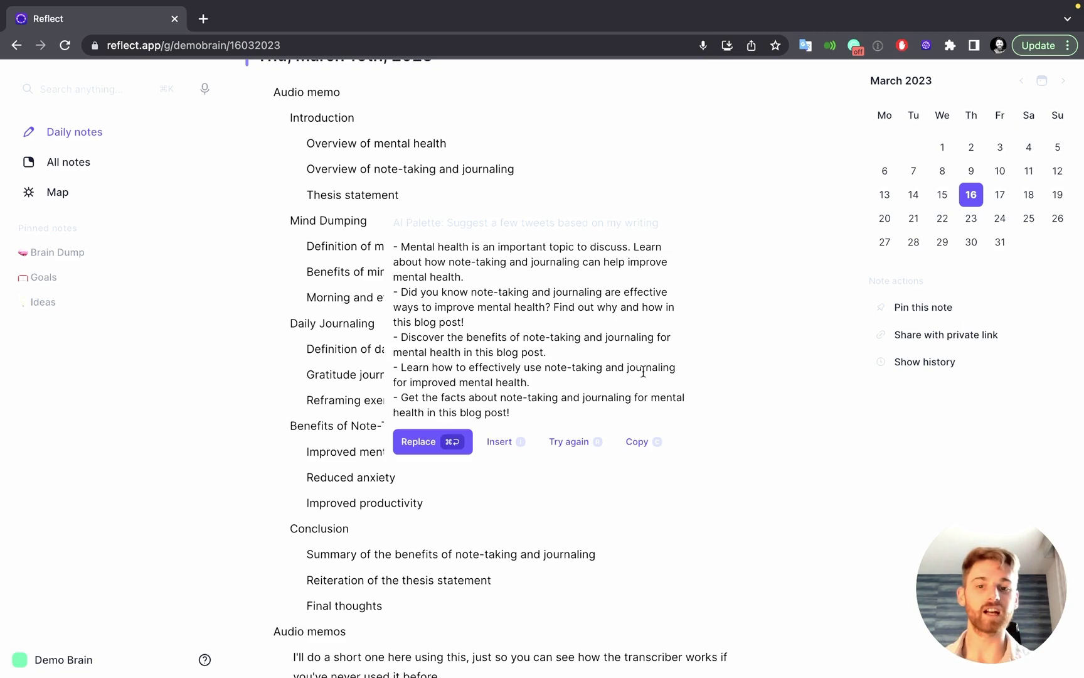
click(611, 567)
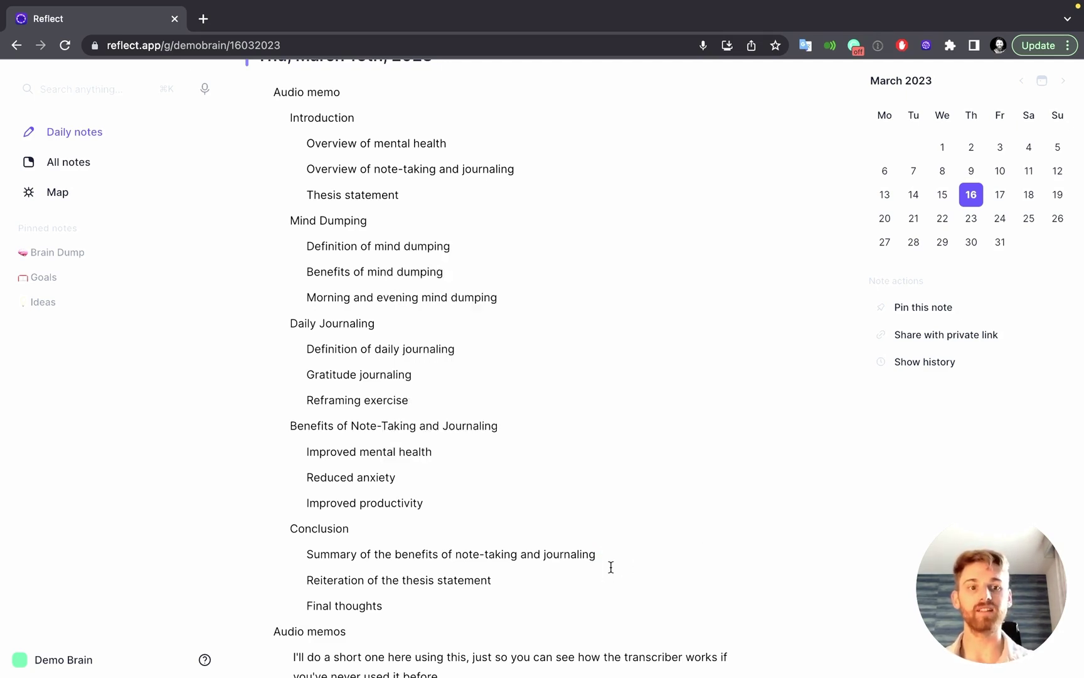